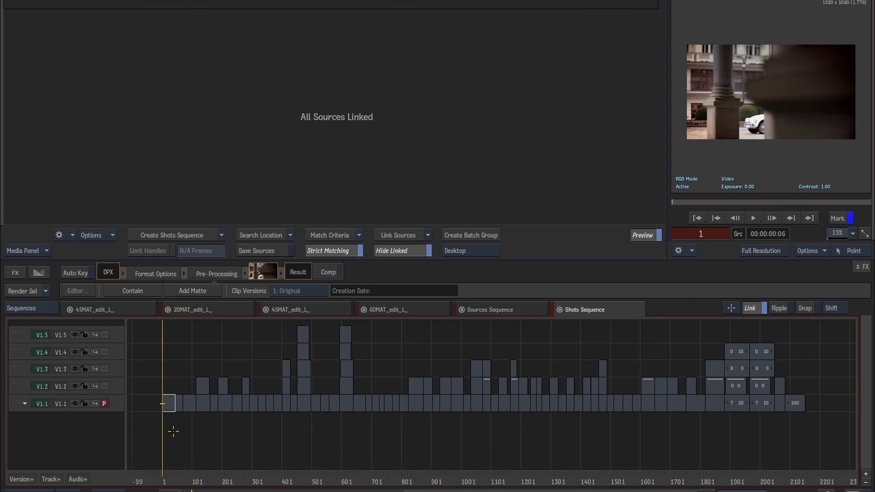
- Scrub the edit to around frame 840 and open the 60MAT_edit sequence
left_click_drag(166, 404, 416, 403)
scroll(416, 403, "up", 5)
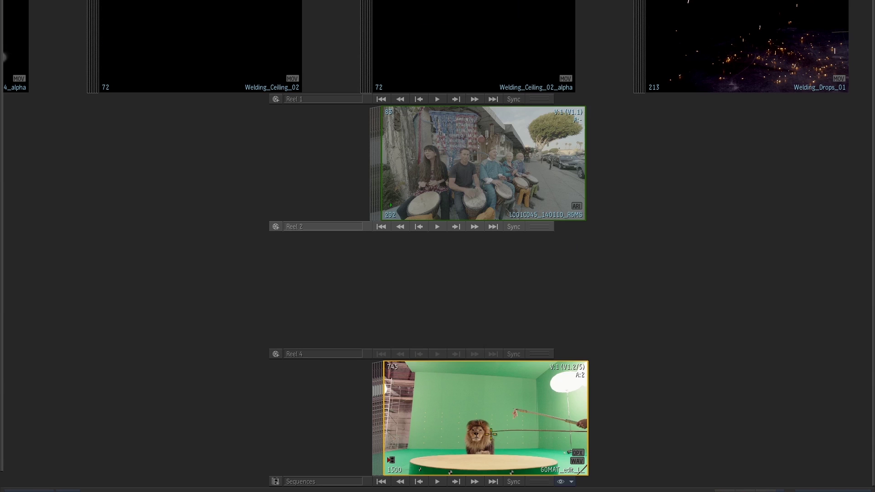
left_click_drag(491, 433, 420, 425)
double_click(415, 400)
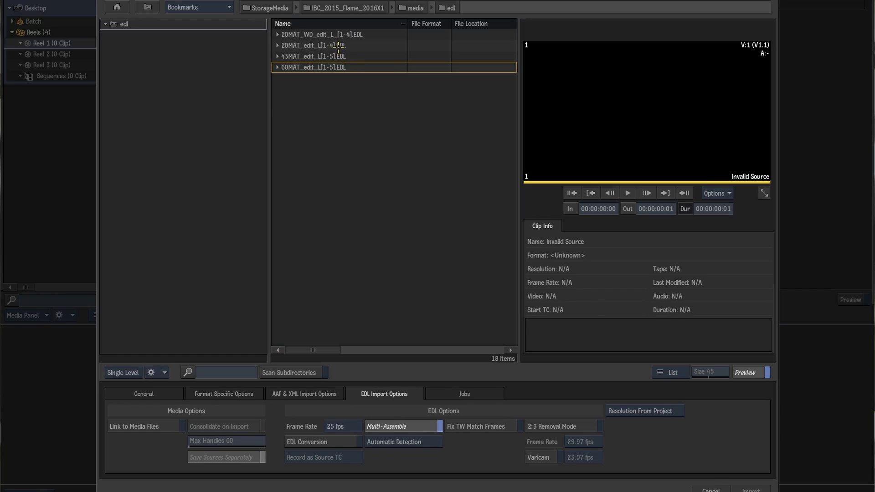
- Import the chosen EDLs into Conform and enlarge the timeline to show more tracks
left_click(751, 489)
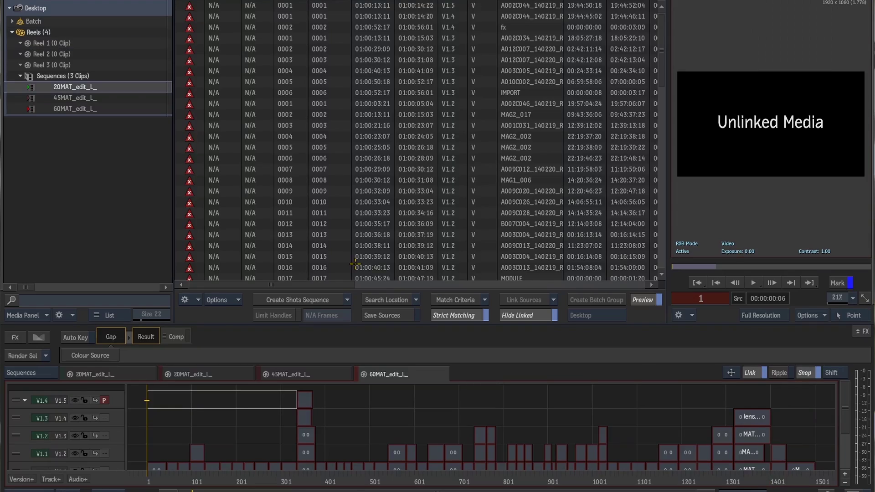
left_click_drag(323, 324, 323, 270)
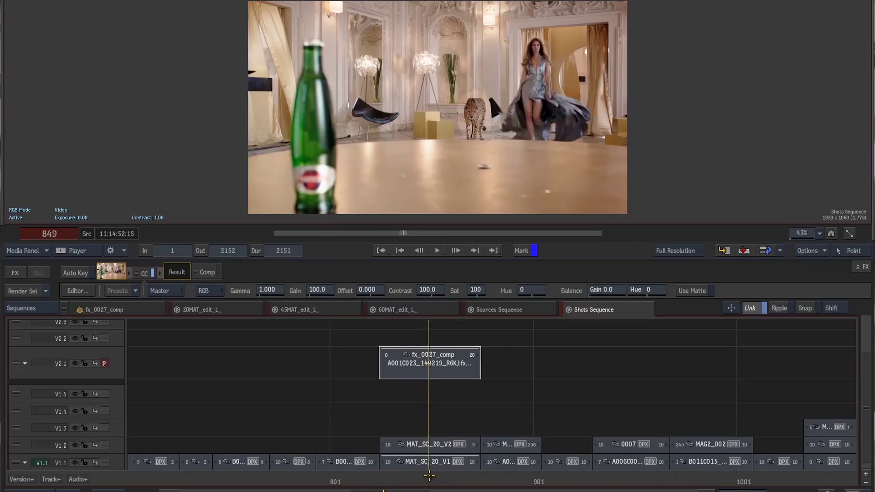
- Follow the shared fx_0027_comp segment into 20MAT_edit_L_ and make its track primary
right_click(445, 364)
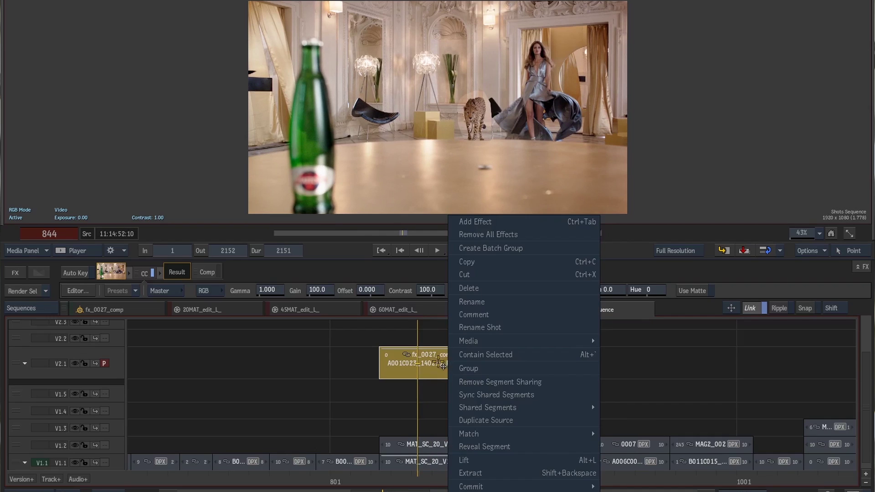
mouse_move(520, 406)
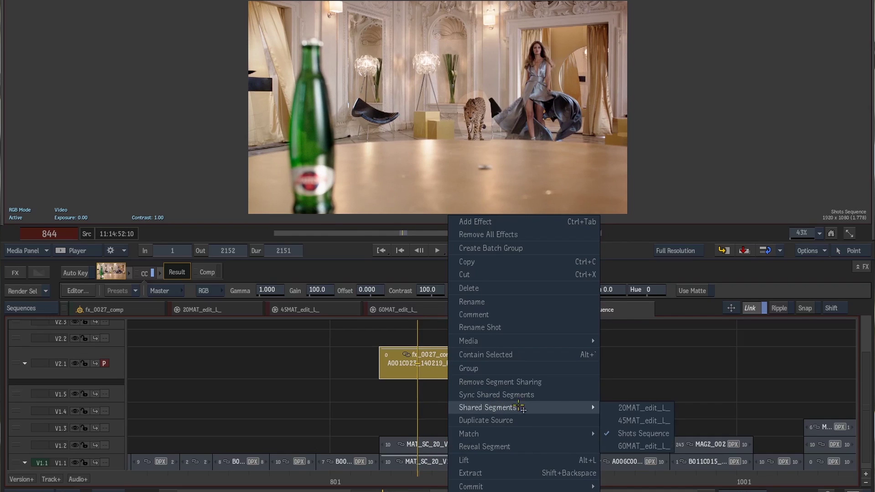
left_click(643, 408)
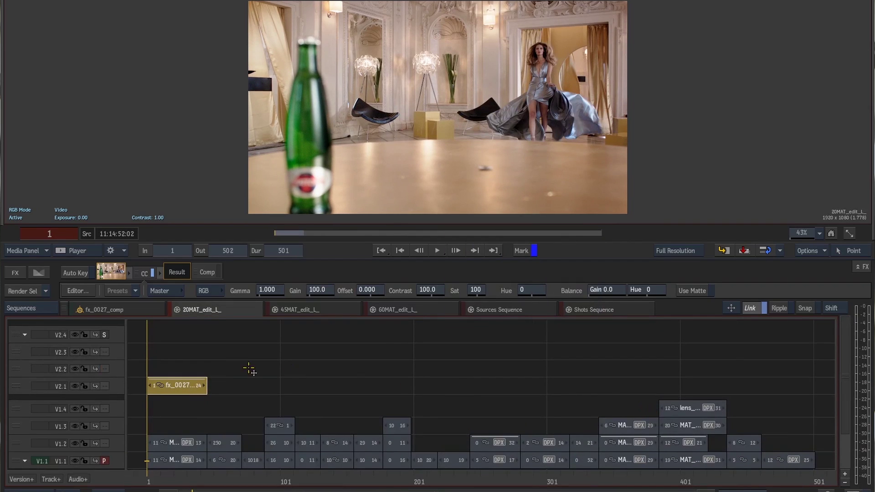
left_click(105, 385)
- Add a colour correction to the fx_0027 segment in the 20MAT edit
left_click_drag(160, 481, 169, 477)
right_click(189, 384)
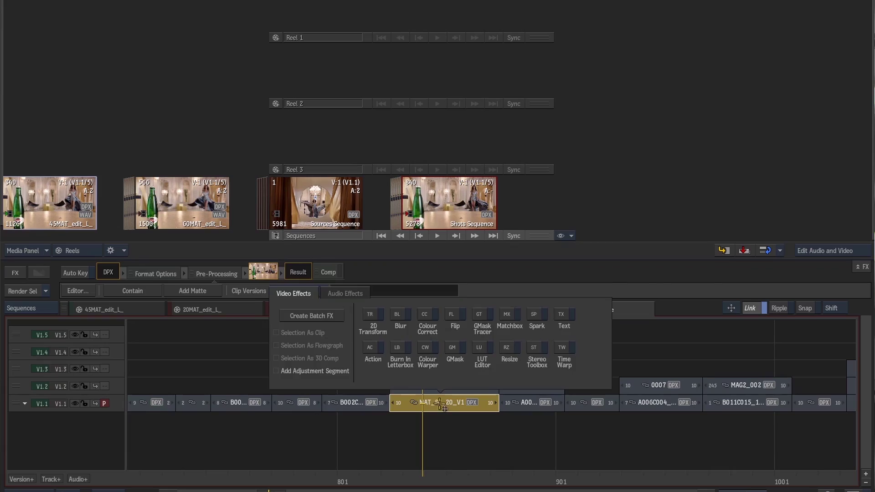
left_click(427, 320)
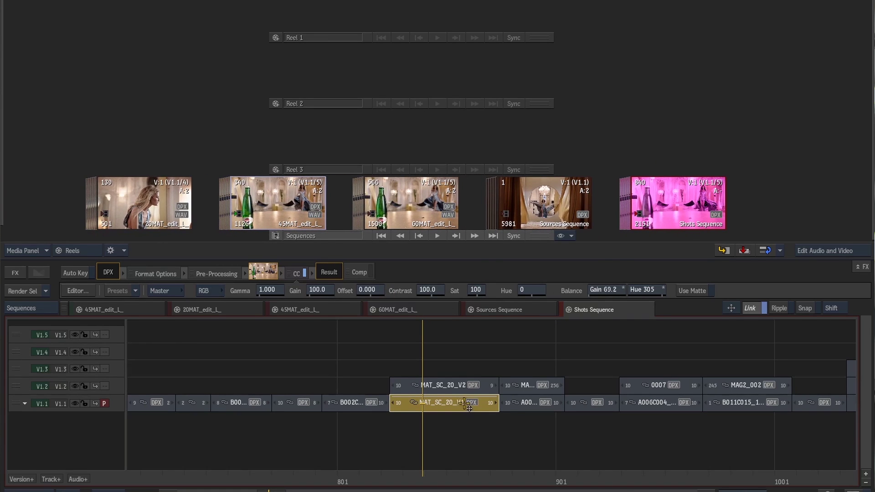
- Sync Shared Segments so the colour correction reaches every sequence using this segment
right_click(469, 407)
left_click(567, 393)
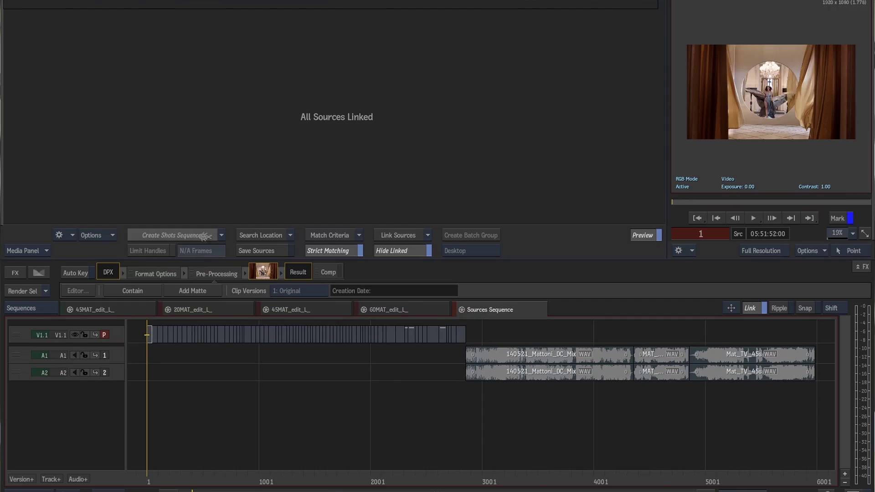
left_click(204, 236)
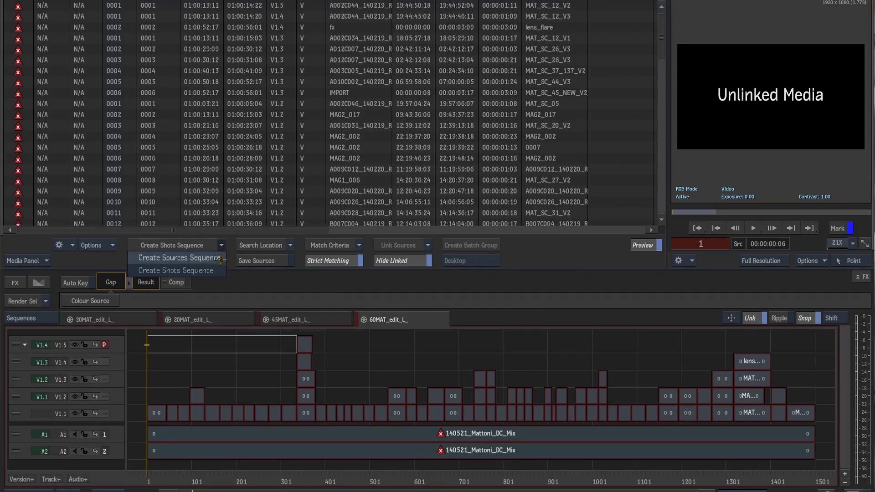
- Create a Sources Sequence and browse to the parent media folder as the search location
left_click(224, 258)
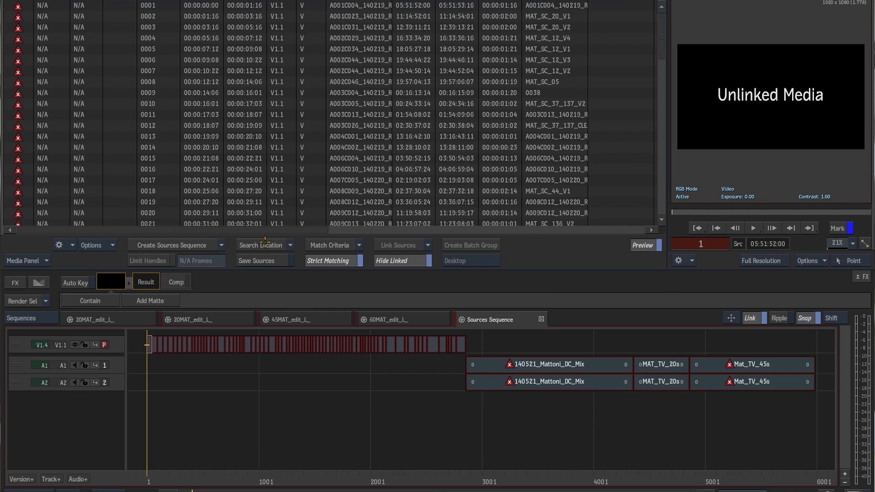
left_click(264, 243)
left_click(146, 7)
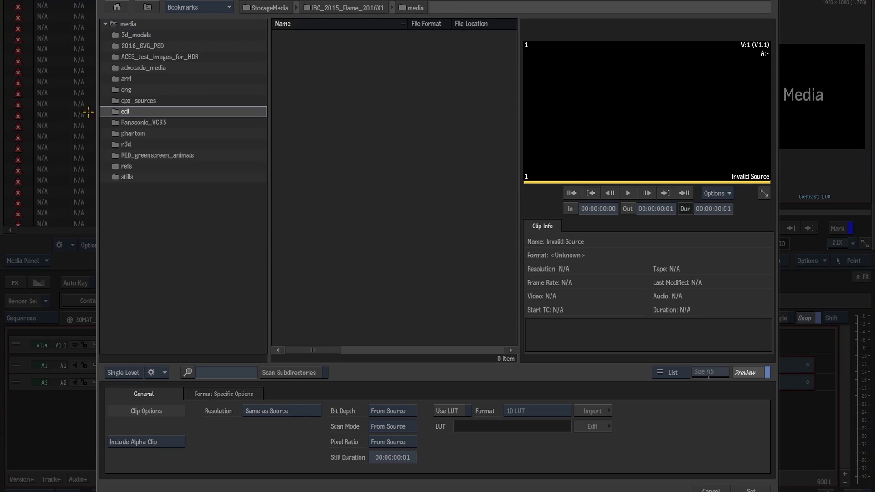
- Set dpx_sources as the search folder and link all sources to its media
left_click(152, 100)
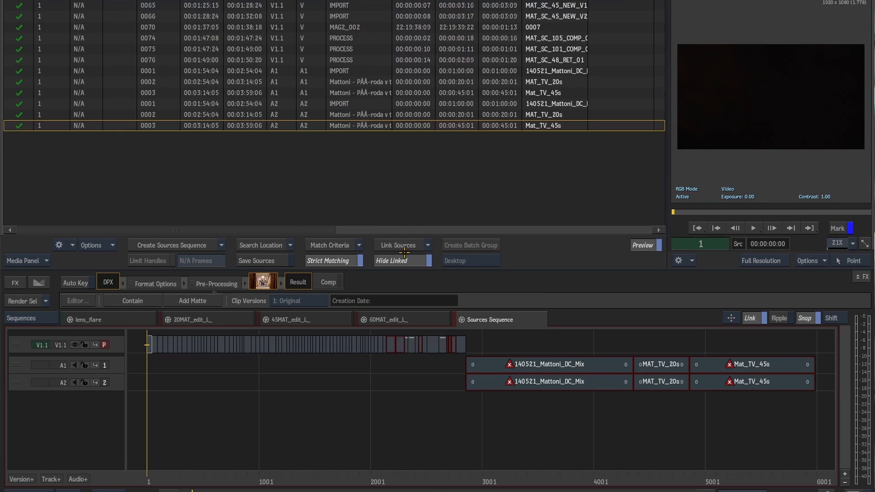
left_click(408, 248)
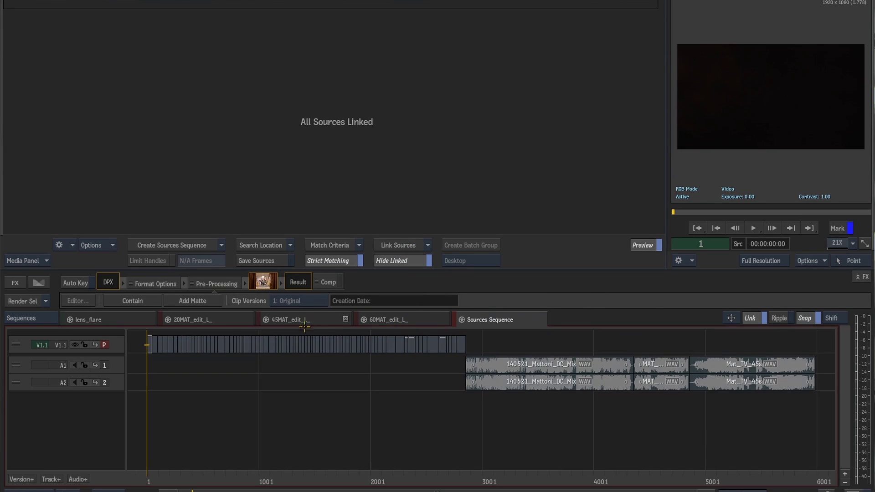
- Review the 60MAT, 45MAT, 20MAT and Sources sequences, ending on 60MAT_edit_L_
left_click(404, 320)
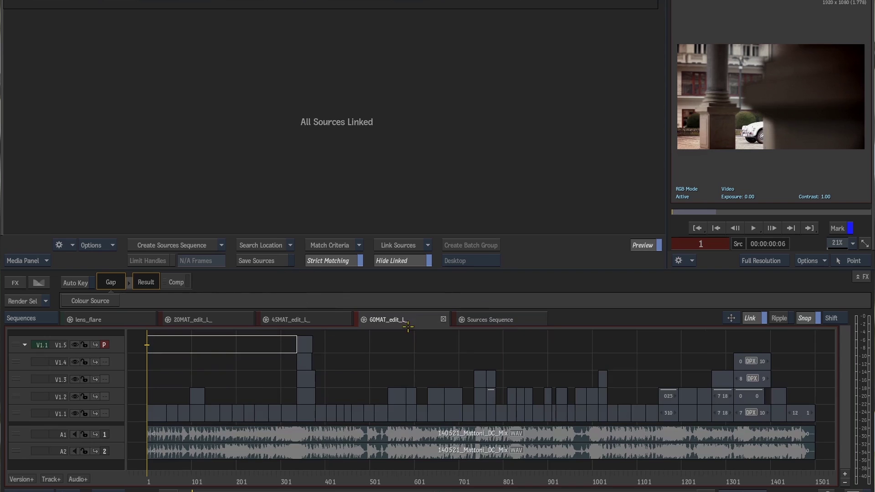
left_click(321, 318)
left_click(218, 319)
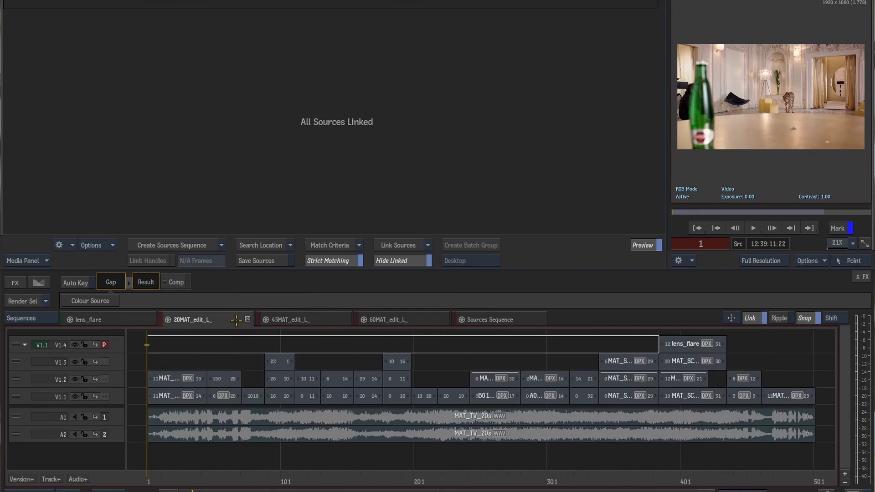
left_click(314, 318)
left_click(401, 319)
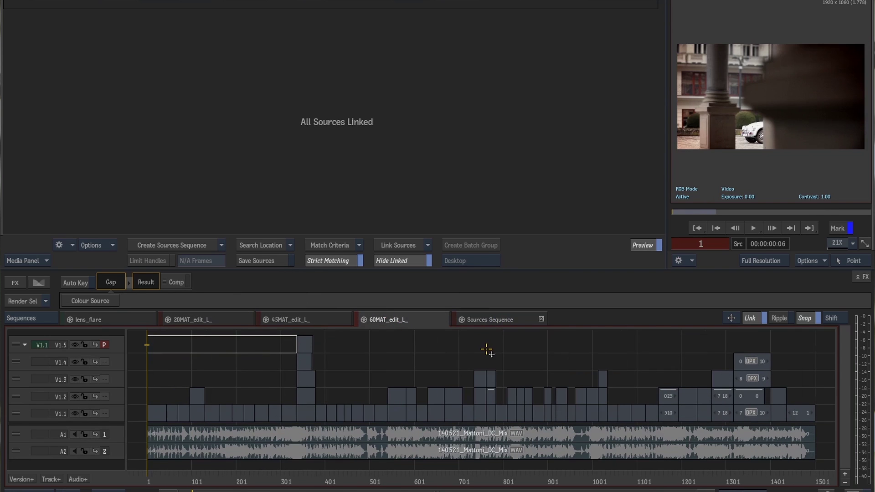
left_click(497, 319)
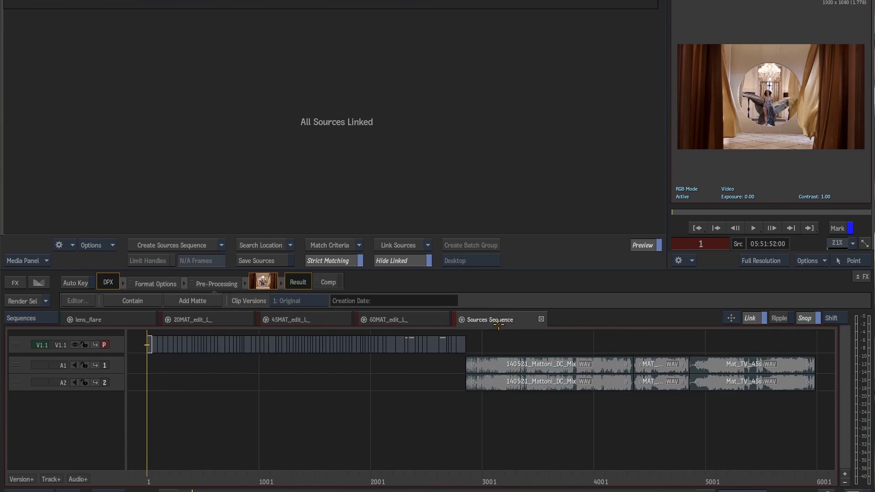
left_click(394, 319)
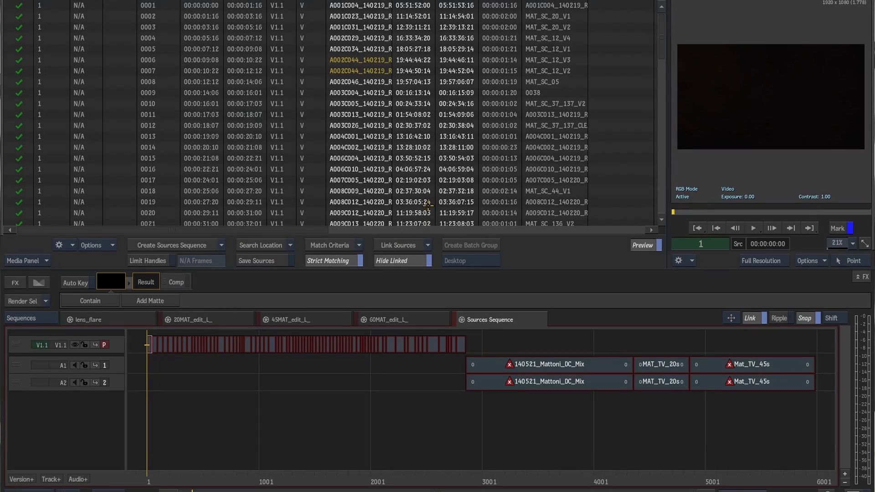
- Match remaining sources by Clip Name and add ARRIRAW clip L001C046_140110_R6MS to Reel 2
left_click(407, 246)
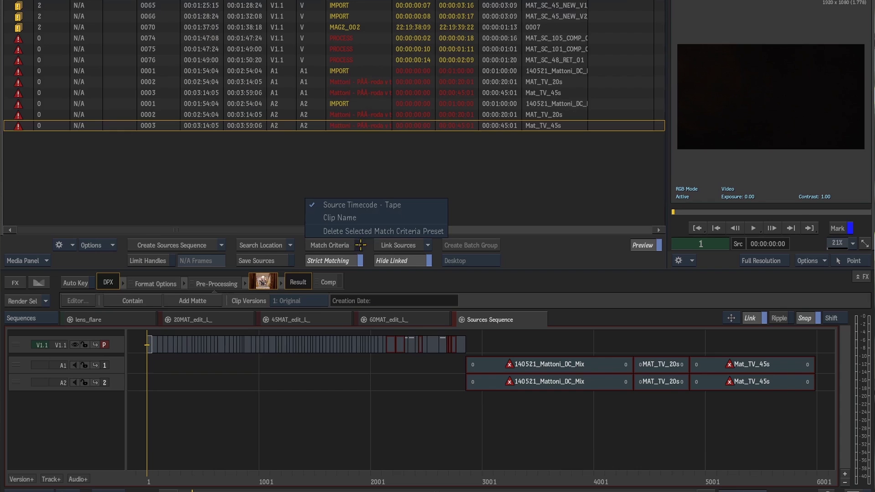
left_click(370, 218)
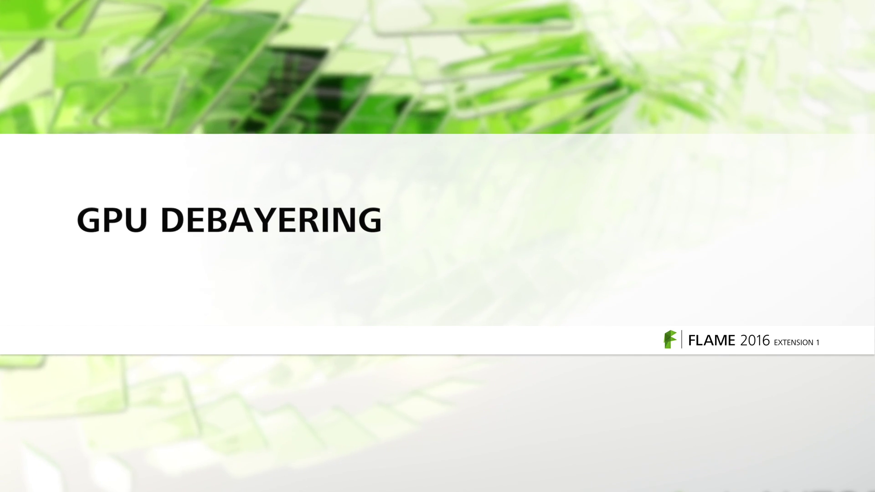
left_click_drag(246, 78, 105, 73)
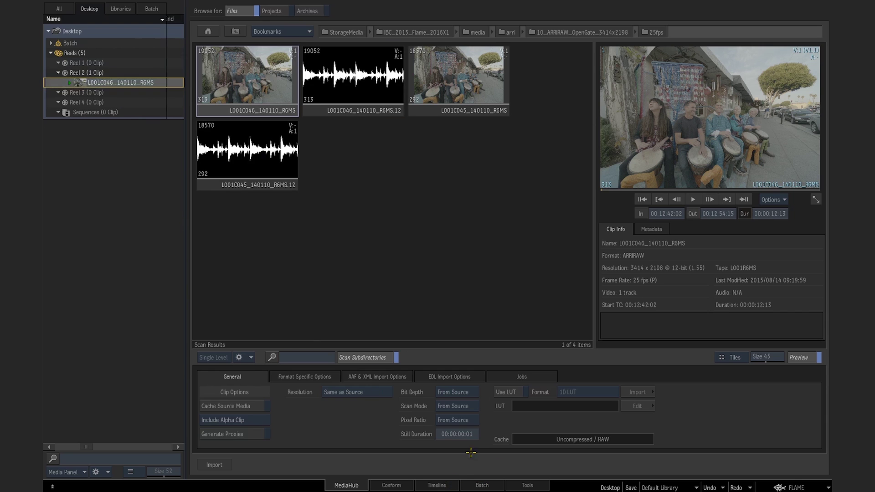
left_click(437, 485)
- Play the ARRIRAW clip L001C046_140110_R6MS in the full-screen player
double_click(438, 102)
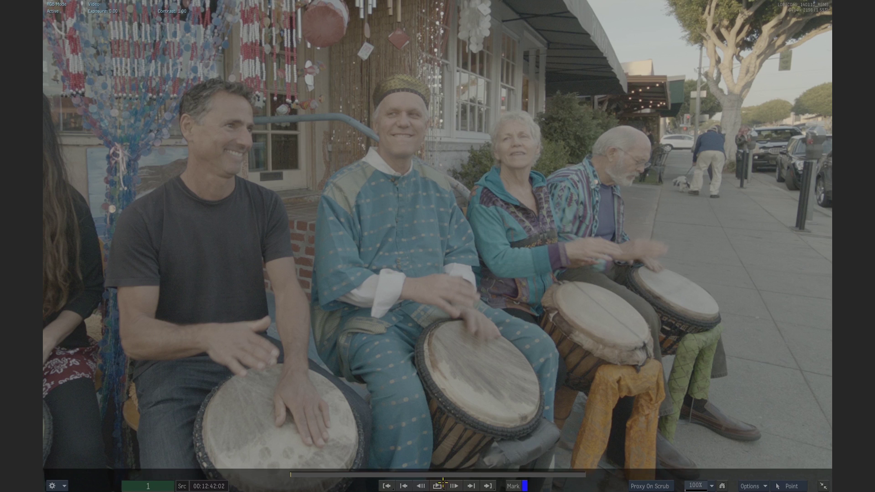
key("space")
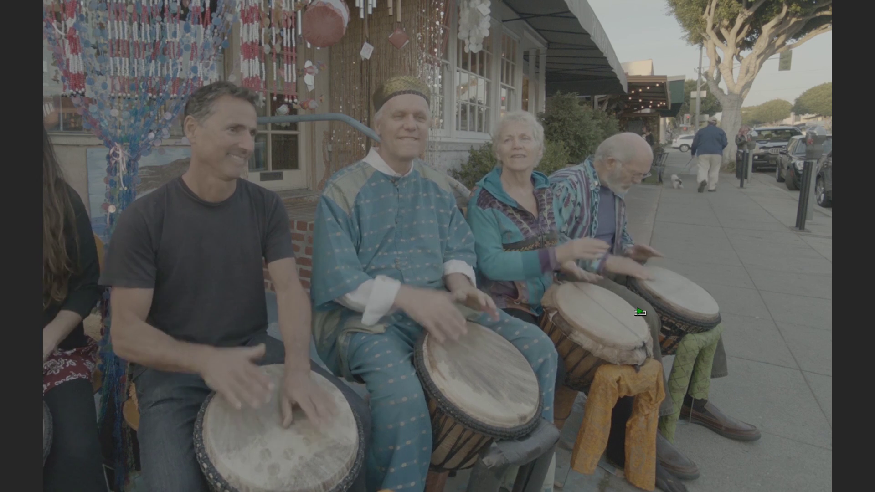